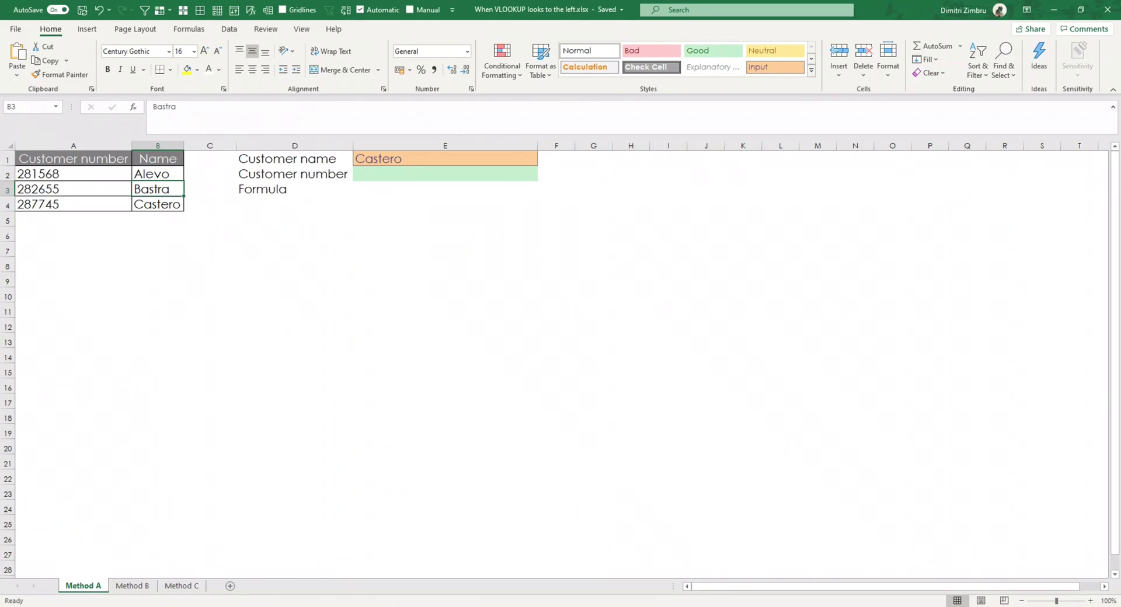
click(89, 188)
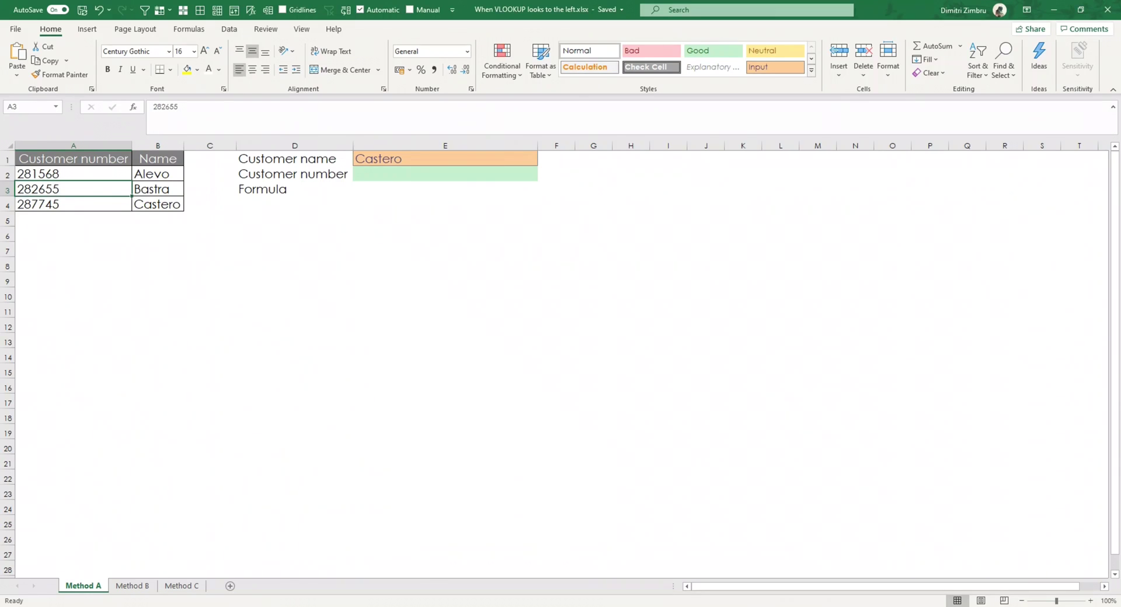
click(154, 188)
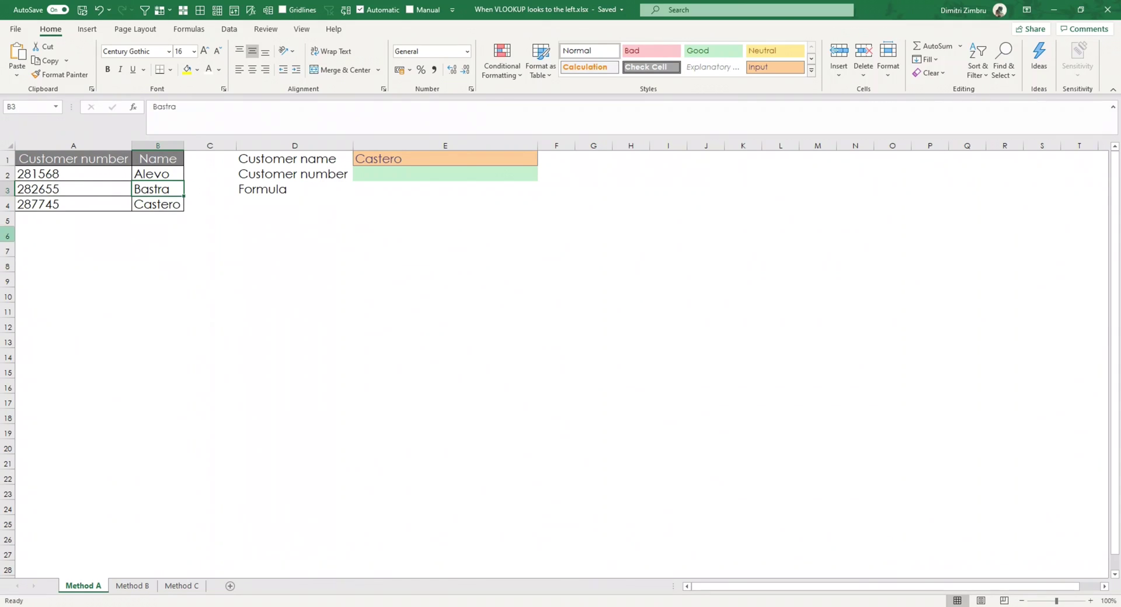
drag(67, 164, 61, 209)
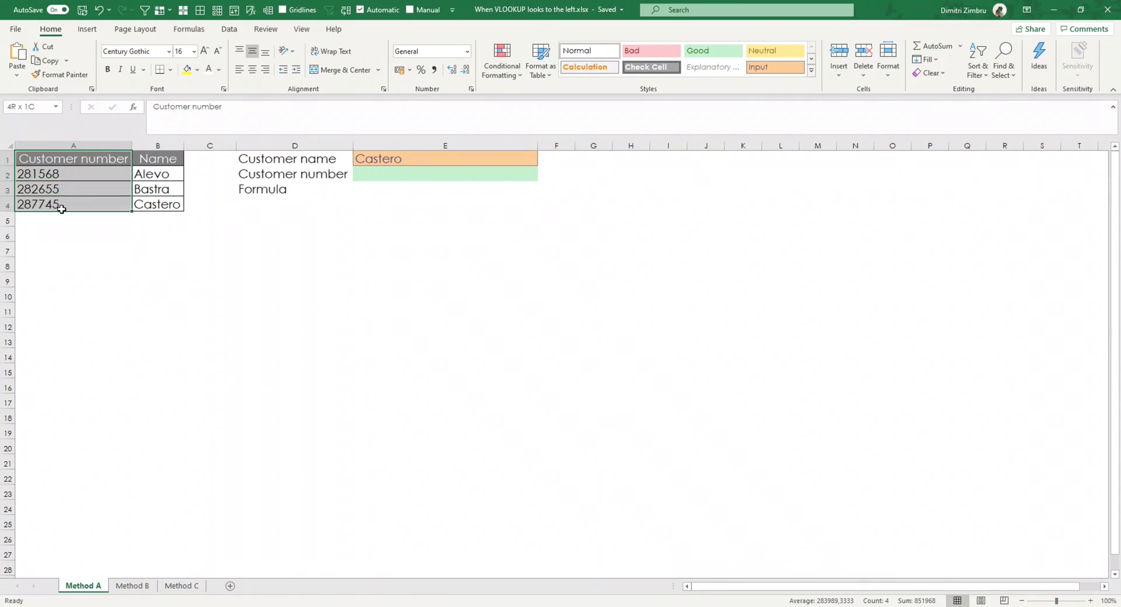
drag(162, 161, 160, 201)
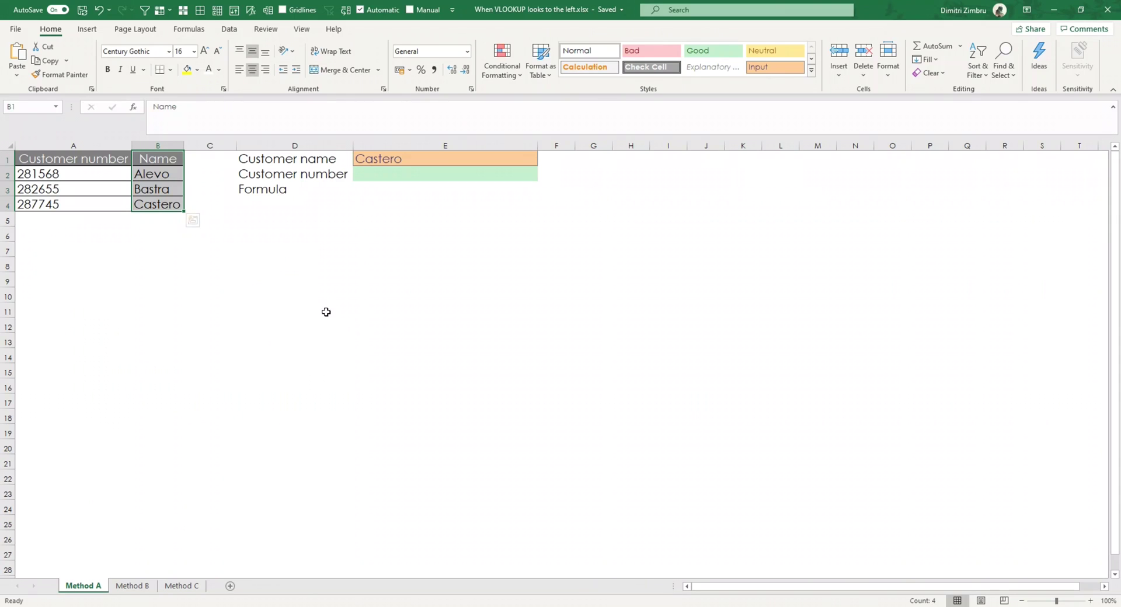
click(207, 306)
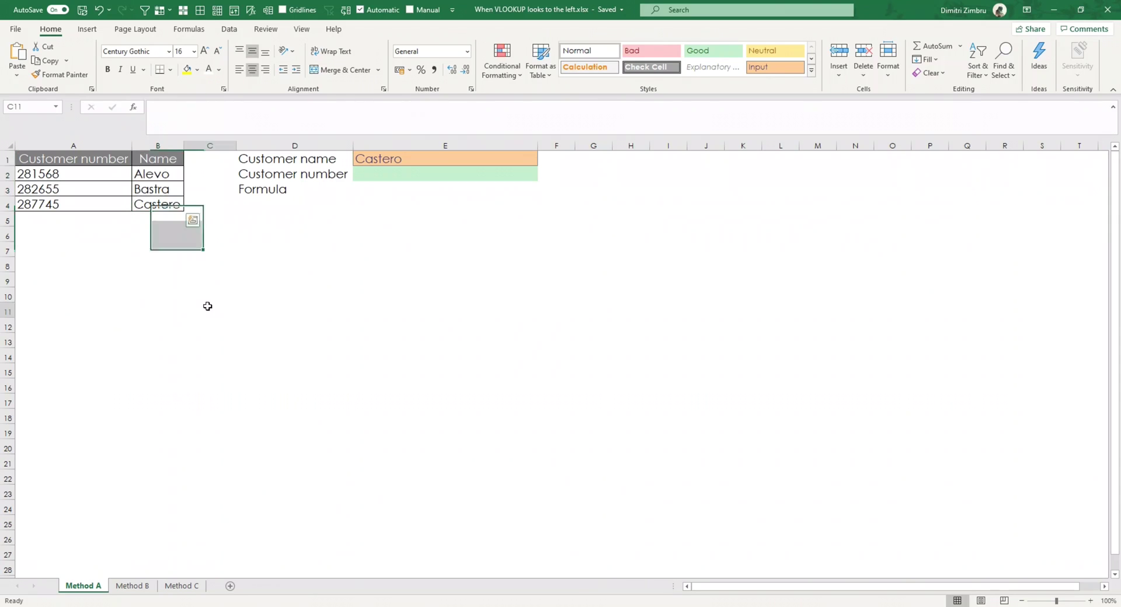
click(403, 176)
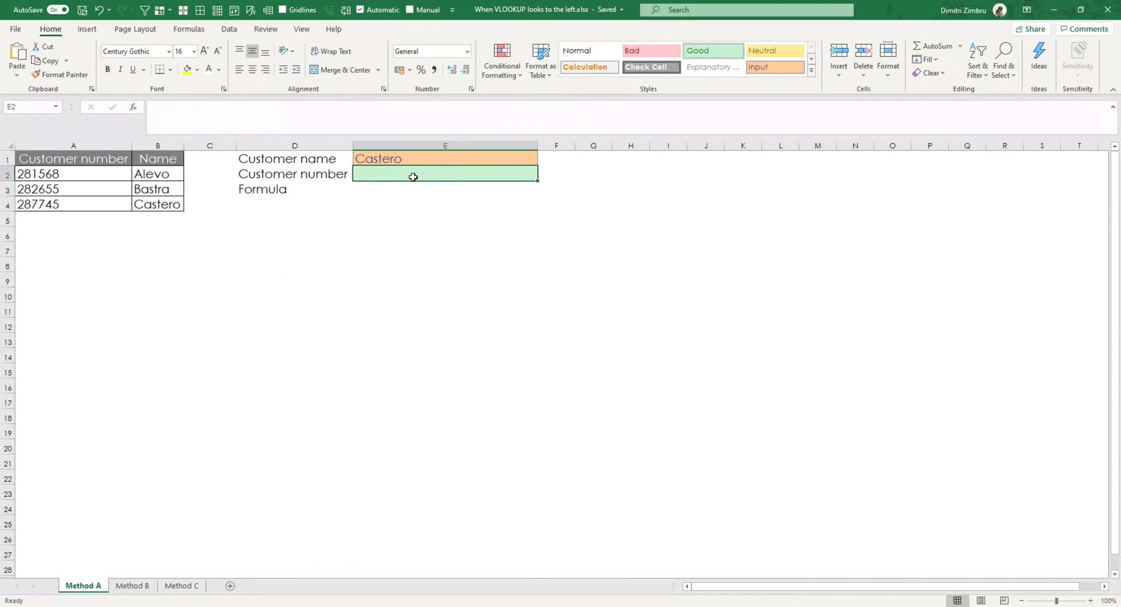
Step: Widen column C and paste a values-only copy of the Customer number range A1:A4 into it, starting at C1
drag(236, 143, 343, 140)
click(393, 282)
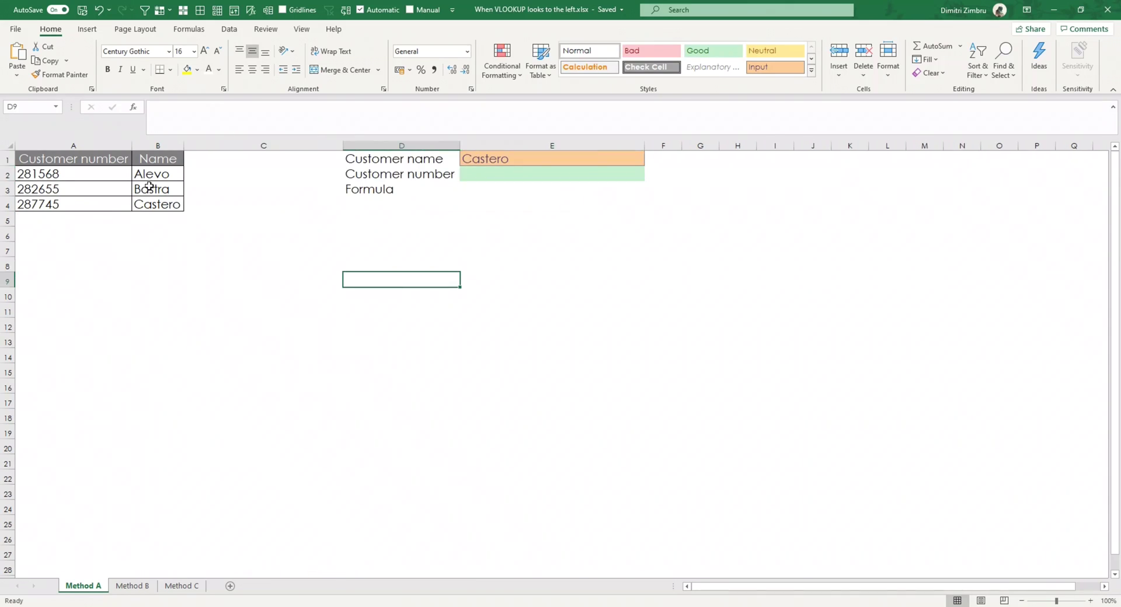
drag(76, 159, 77, 210)
right_click(61, 169)
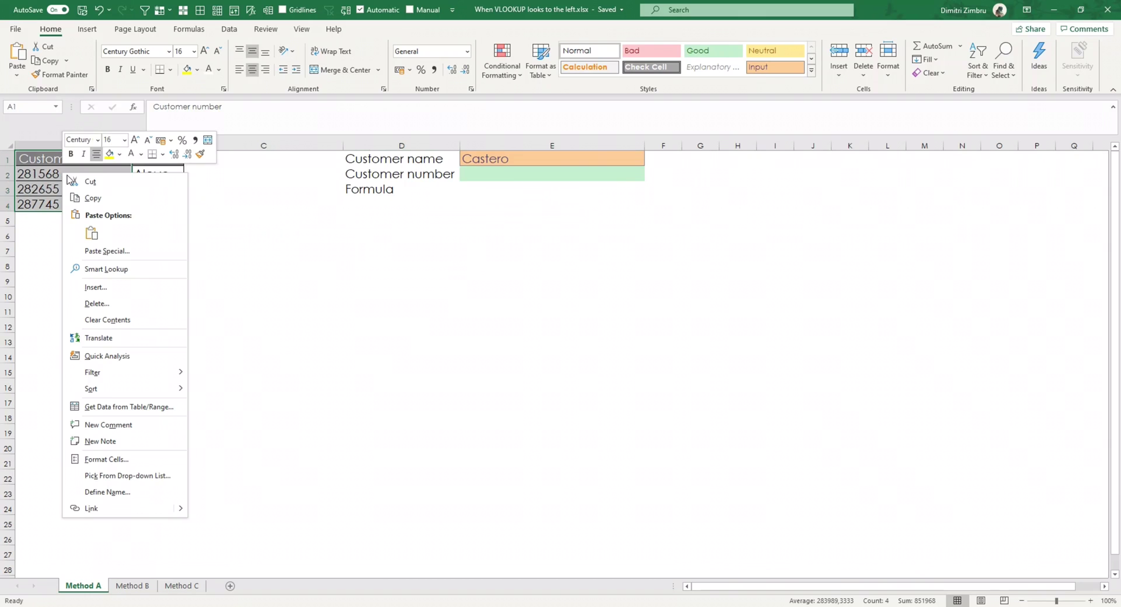
click(93, 197)
right_click(226, 156)
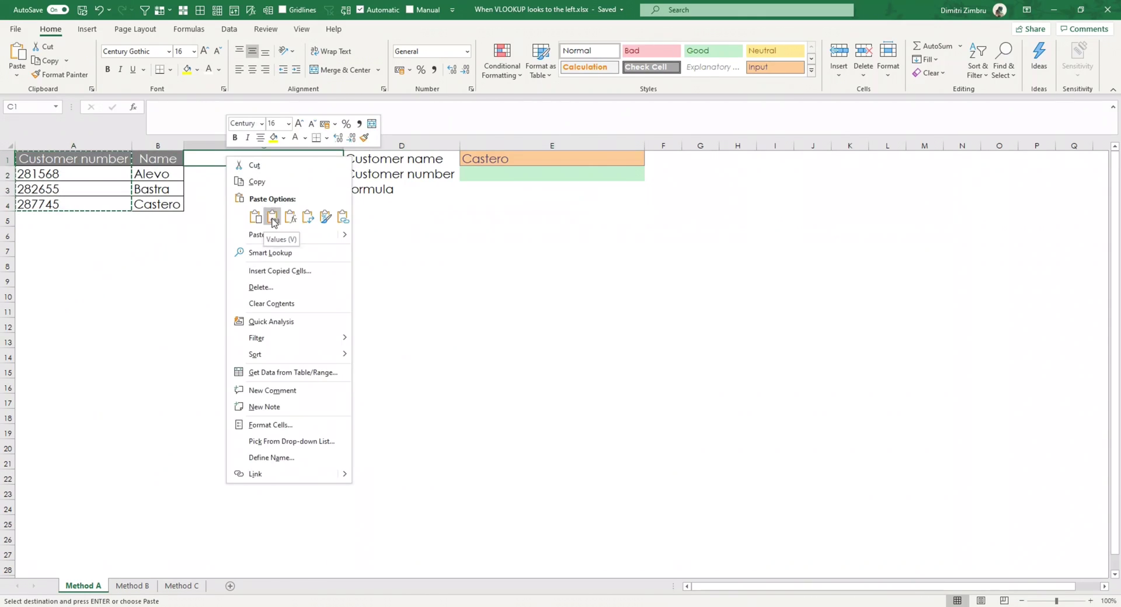
click(233, 217)
click(528, 244)
Step: Look up the customer number in E2 with the formula =VLOOKUP(E1;B2:C4;2;FALSE)
click(486, 172)
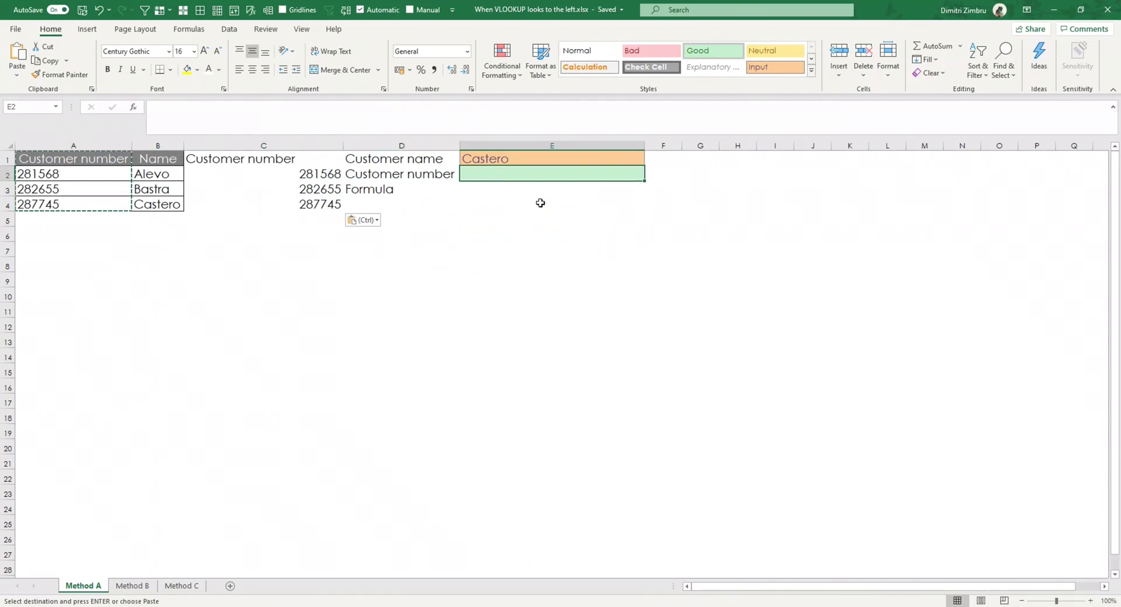
text(=v)
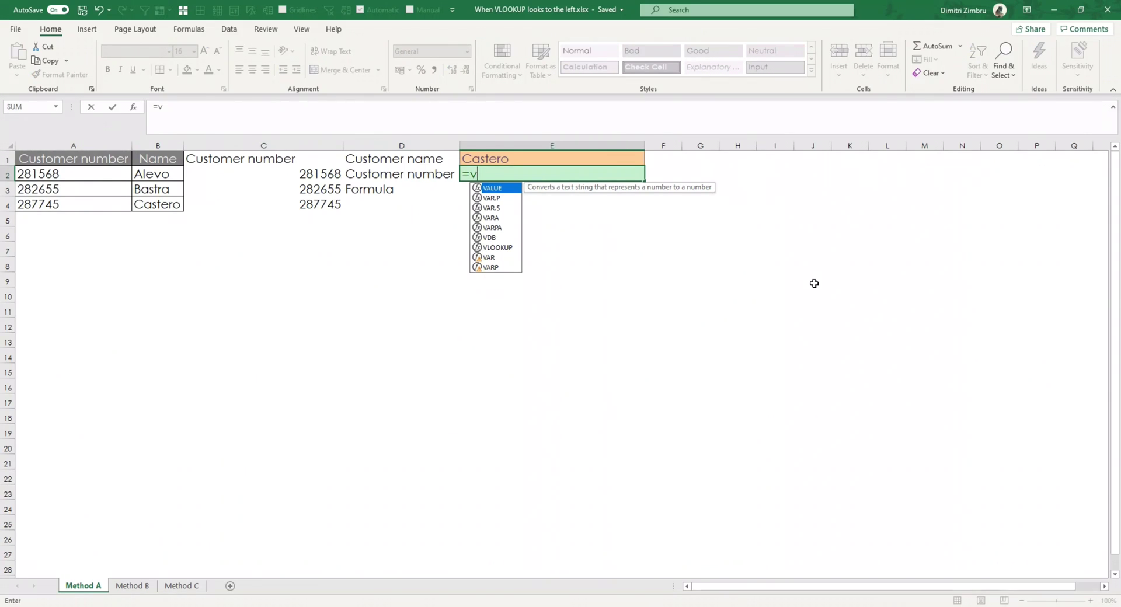
double_click(503, 247)
click(512, 155)
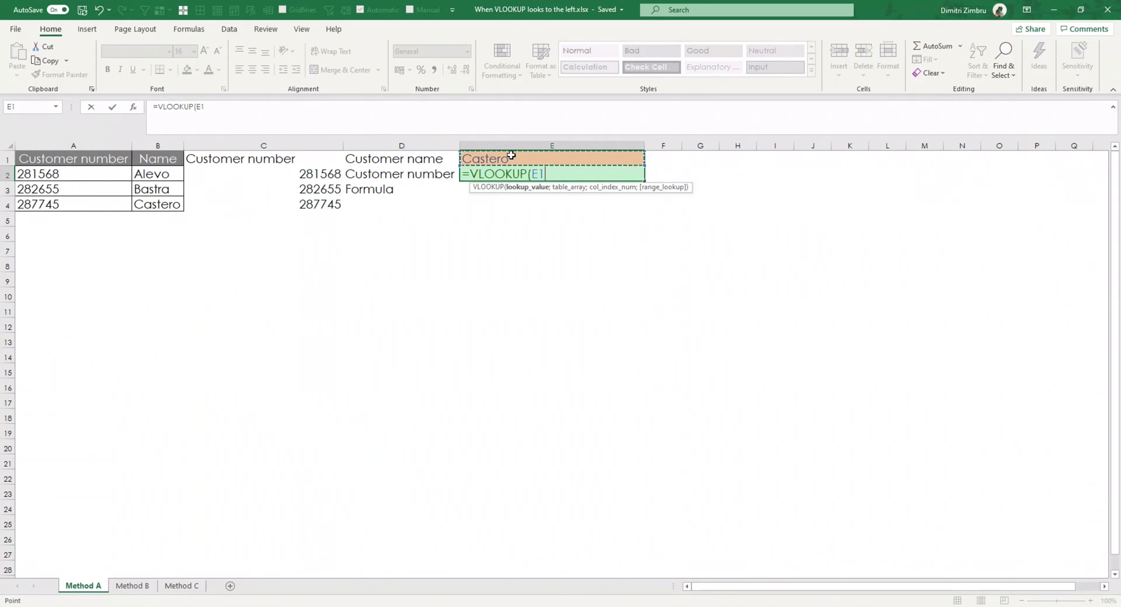
text(;)
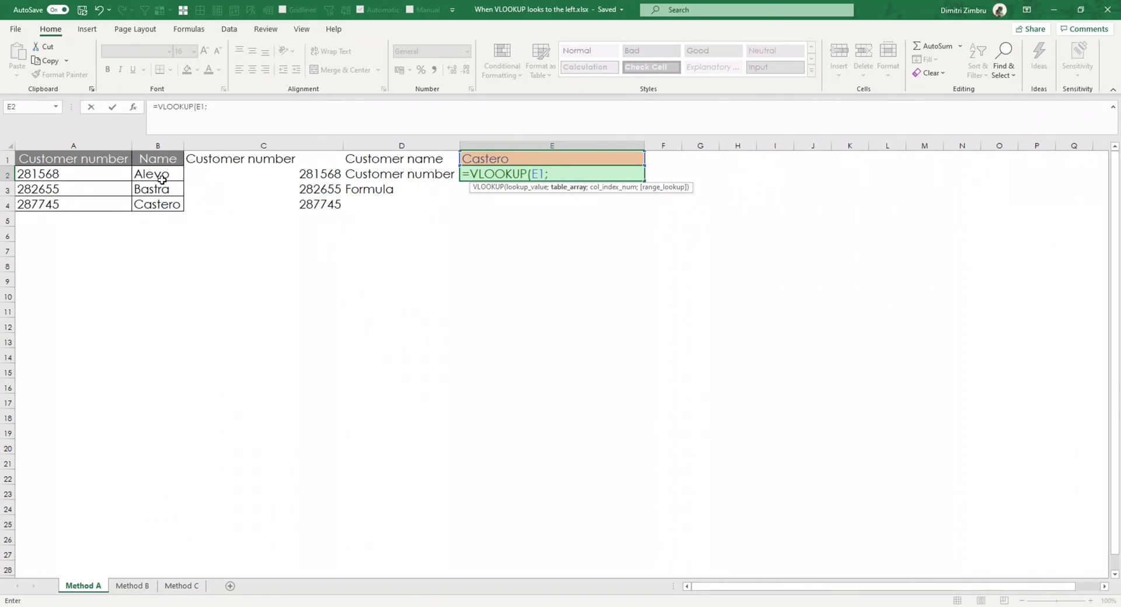
drag(144, 173, 279, 206)
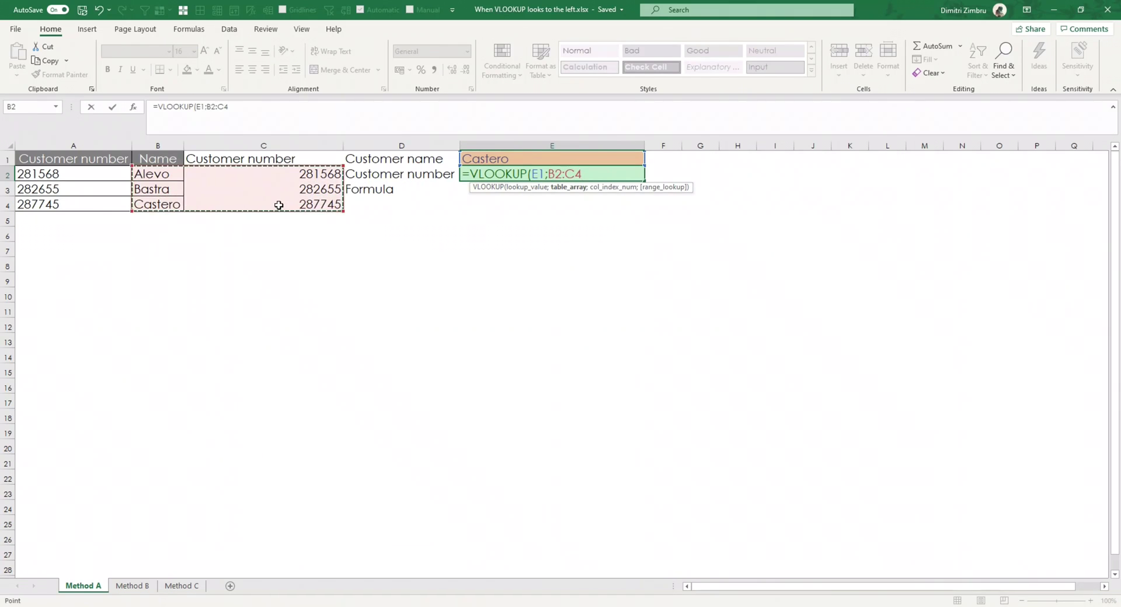
text(;2;)
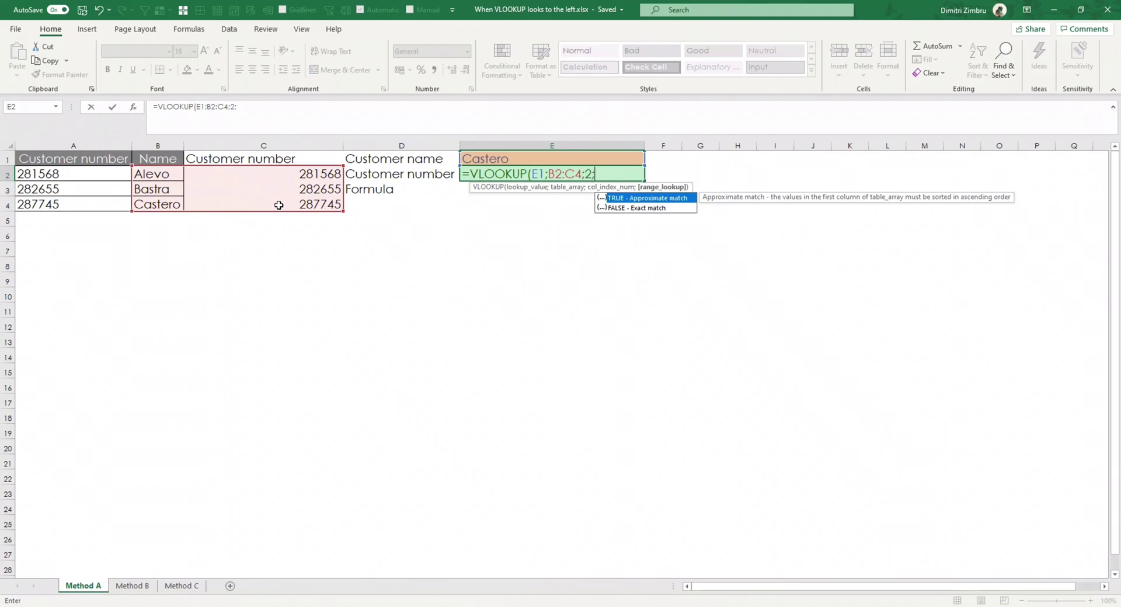
text(false))
key(Return)
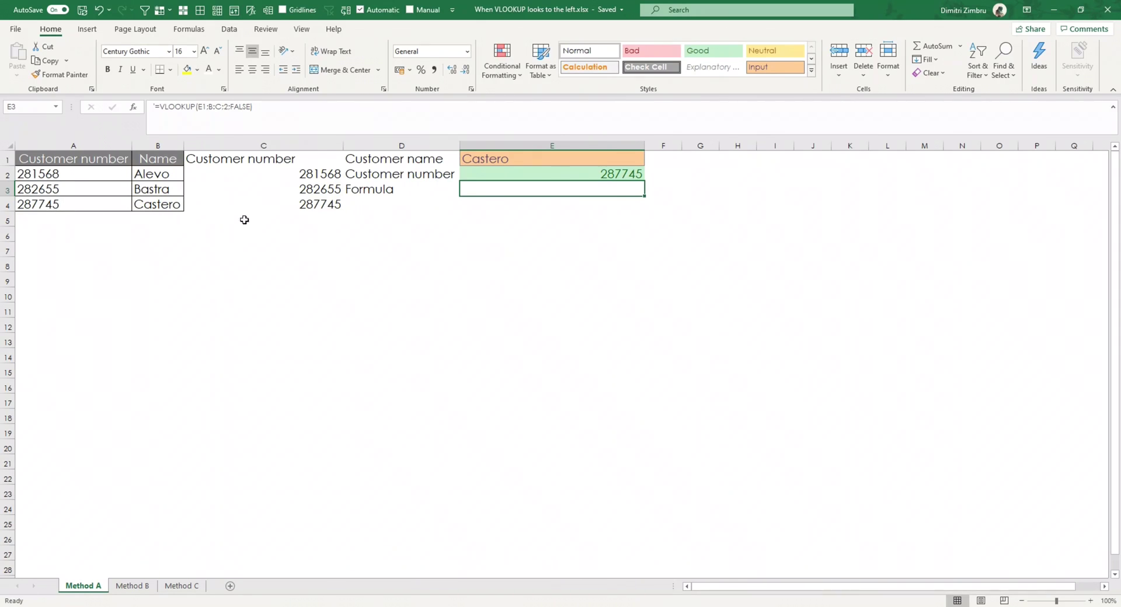
Step: Set the font colour of the formula text in E3 on the Method A sheet to red
click(219, 69)
click(218, 197)
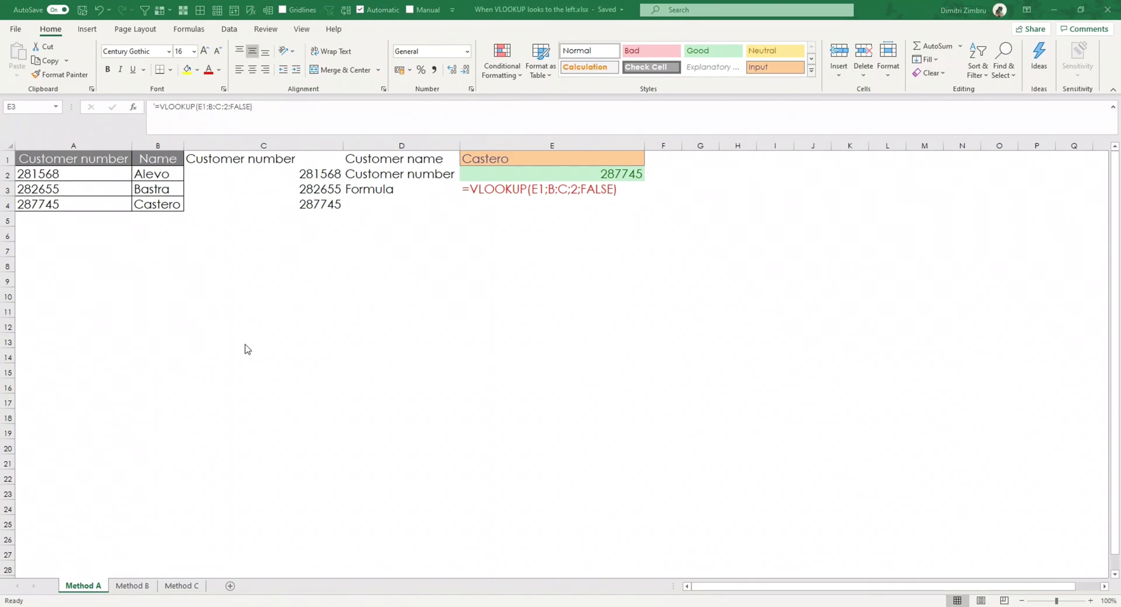
Step: On the Method B sheet, begin an INDEX formula in E2 with A2:A4 as the array
click(134, 587)
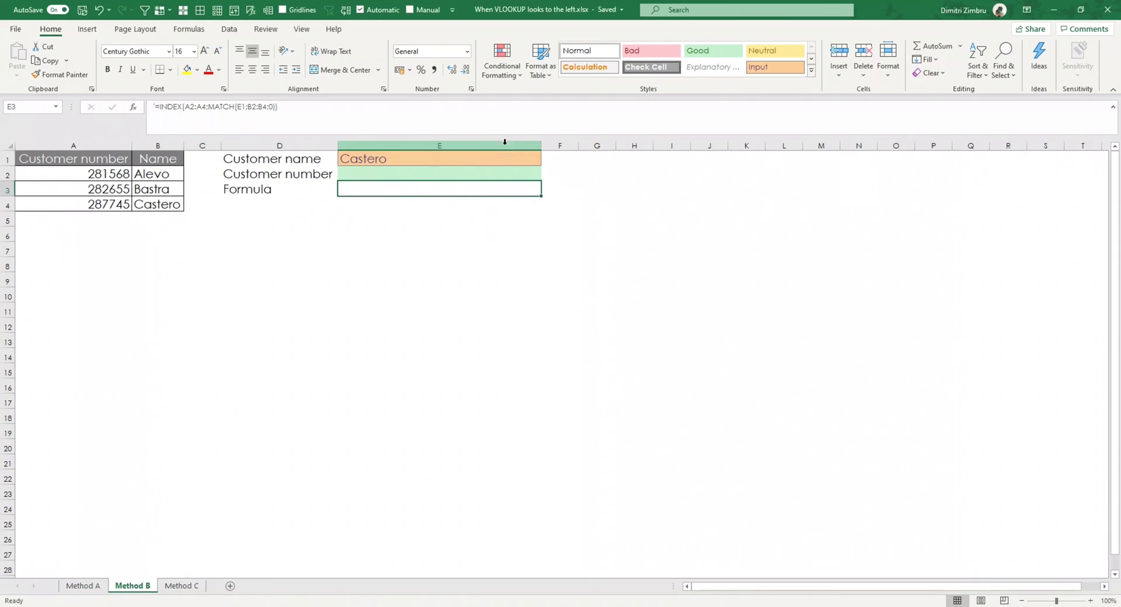
click(453, 177)
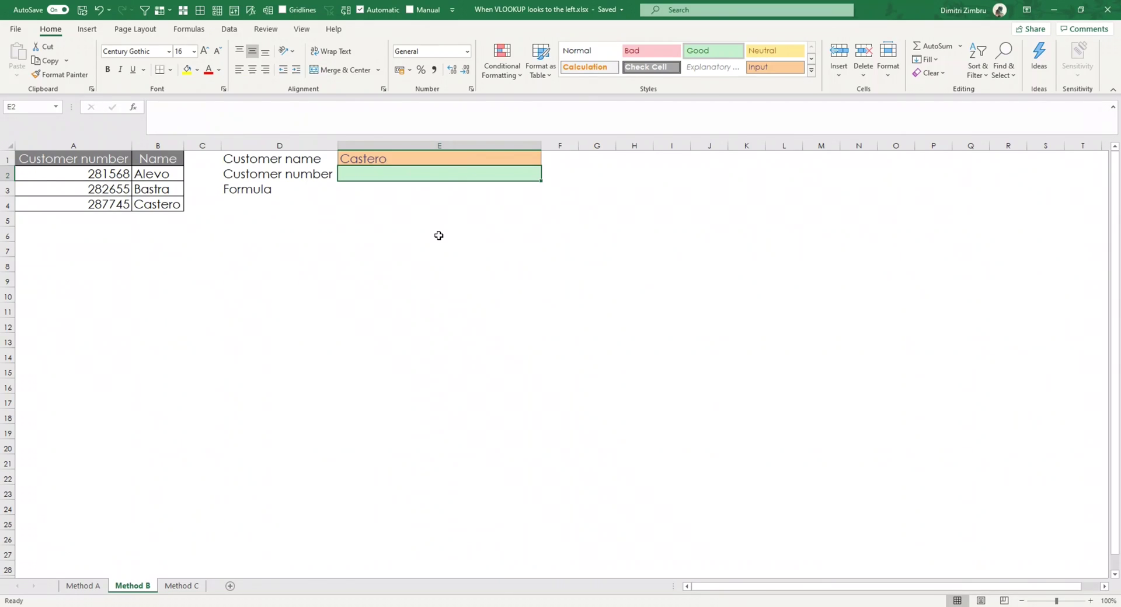
text(=index()
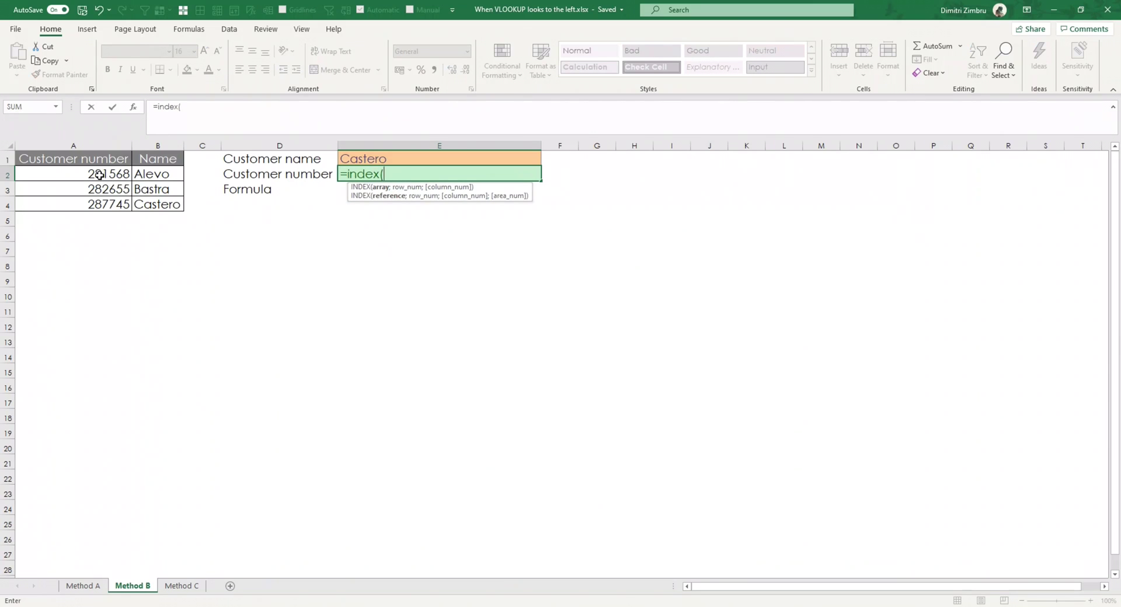
drag(95, 173, 92, 205)
text(;)
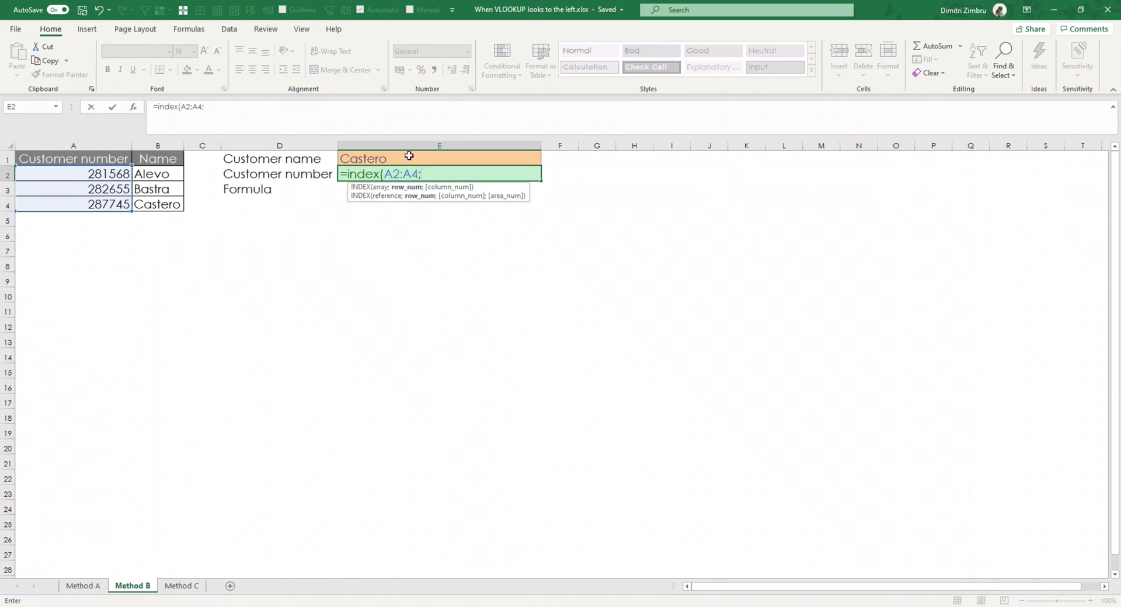
click(403, 156)
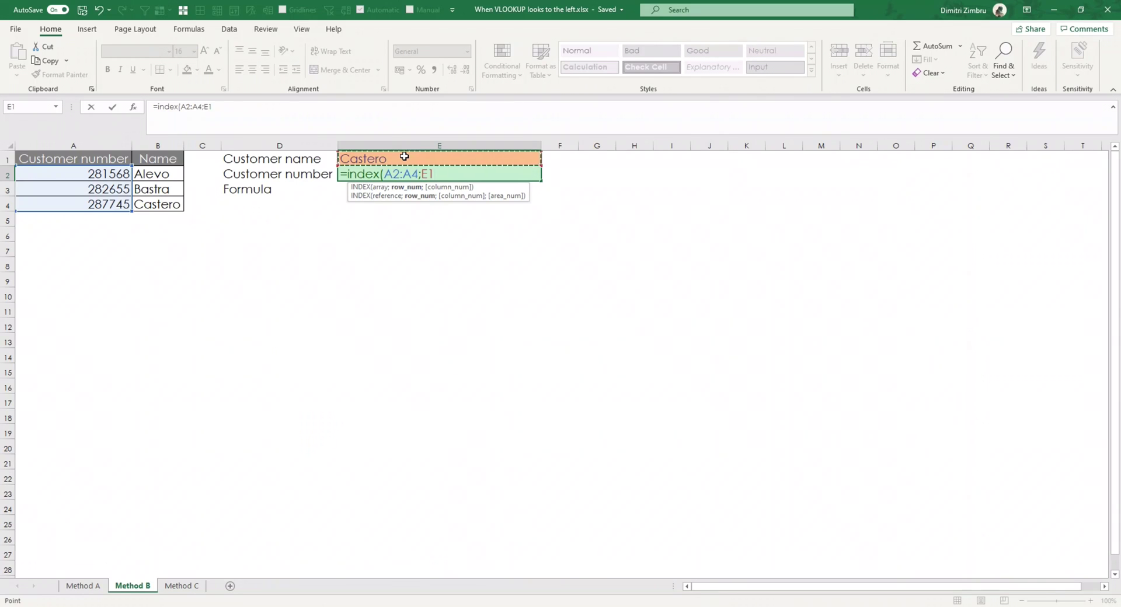
key(BackSpace)
key(BackSpace)
key(BackSpace)
text(;)
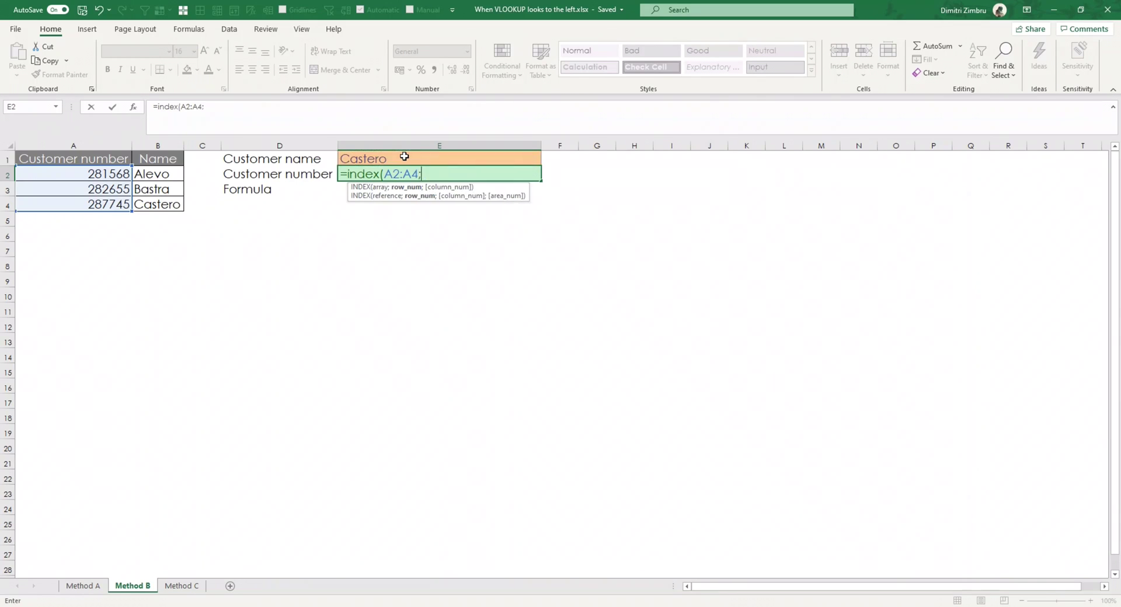
Step: Complete the INDEX formula in E2 with MATCH(E1;B2:B4;0), an exact match, as the row number
text(match()
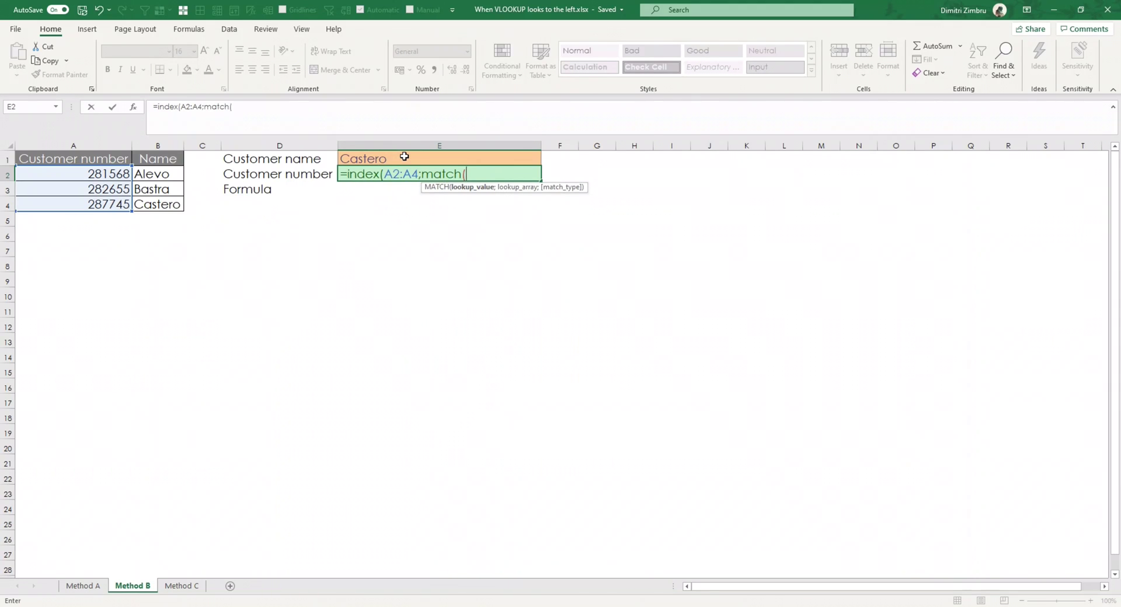
click(404, 156)
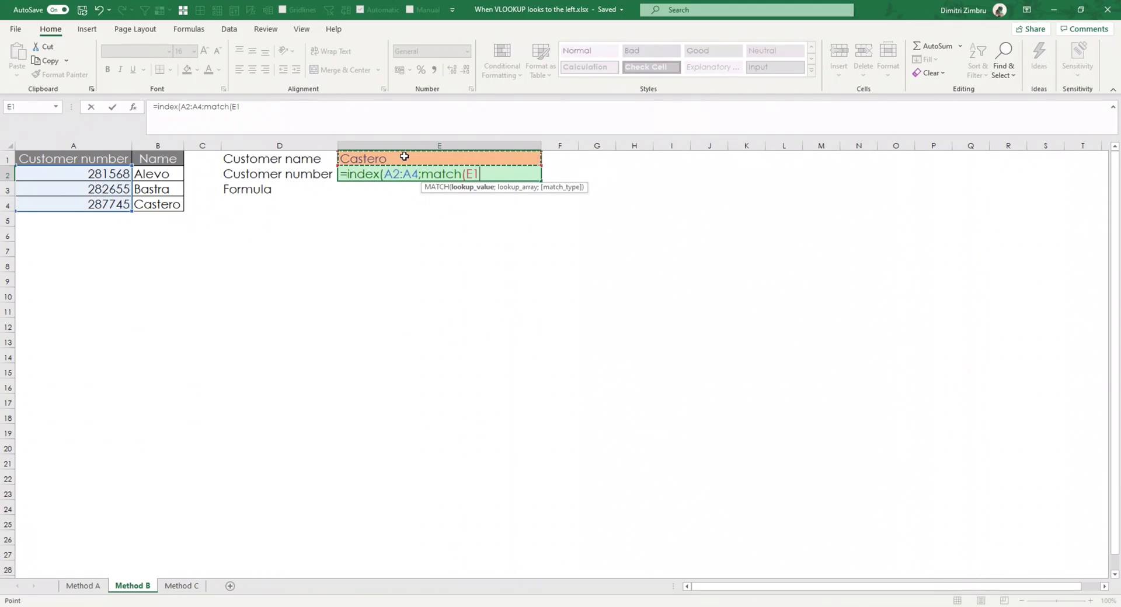
text(;)
drag(158, 173, 158, 202)
text(;)
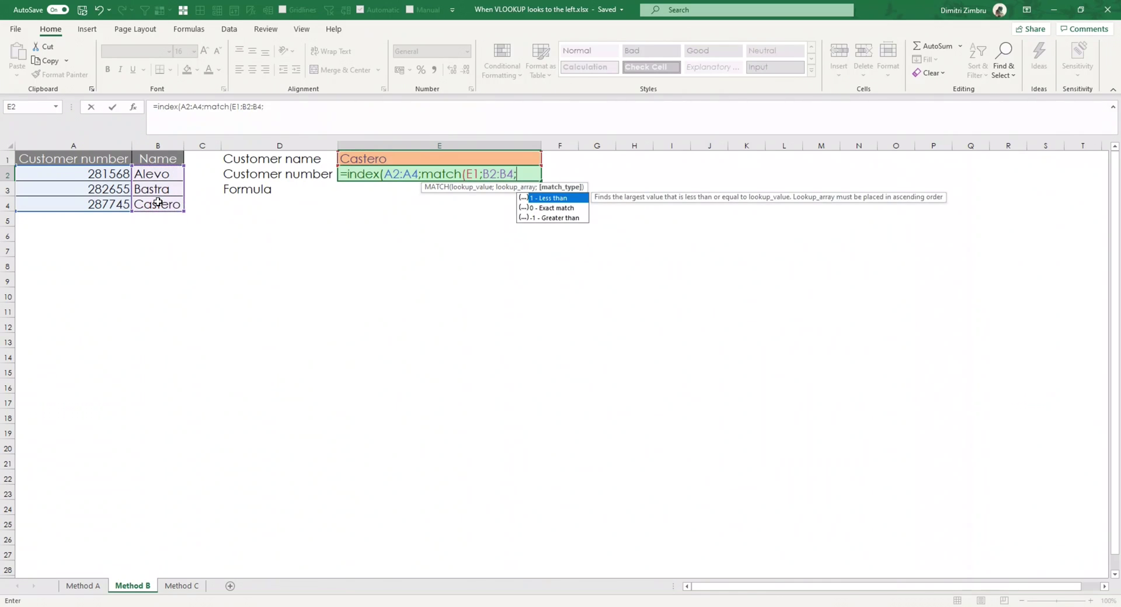
click(563, 208)
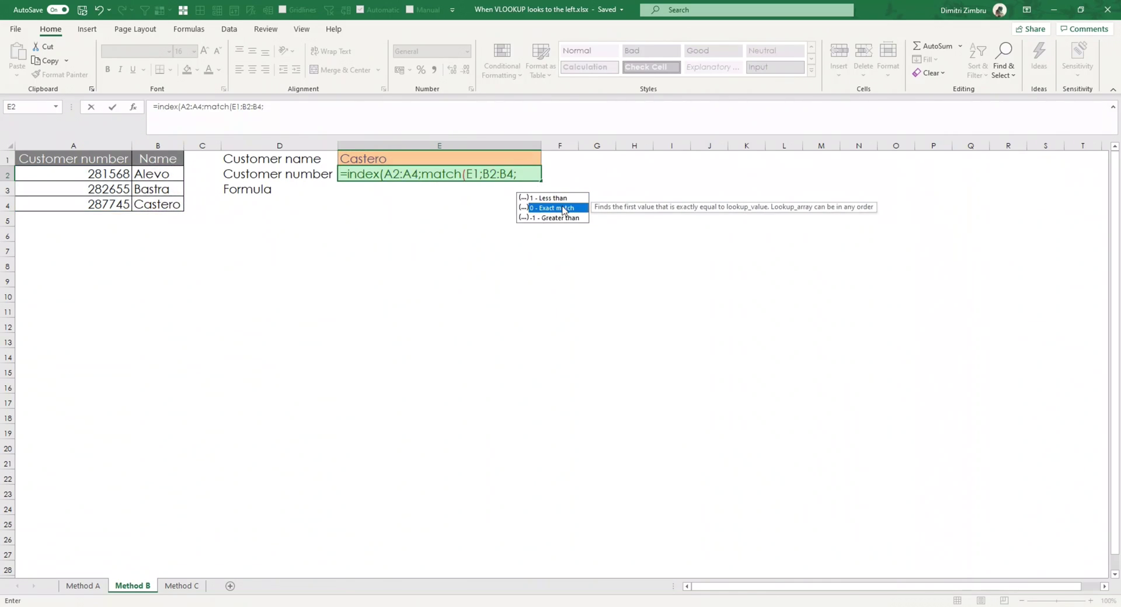
text())
key(Return)
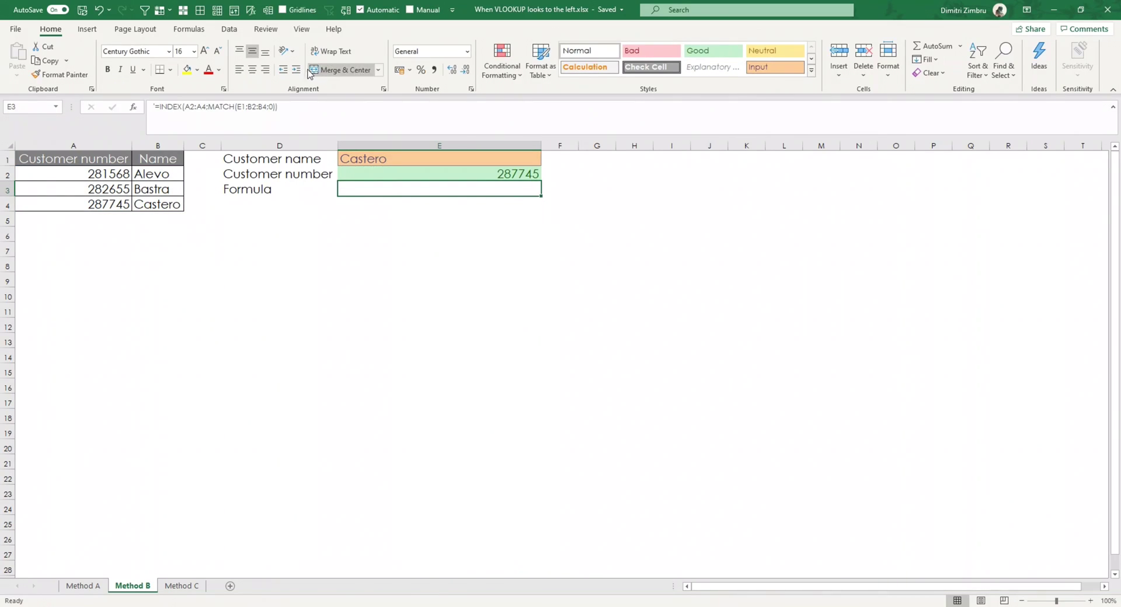
Step: Set the font colour of the formula text in E3 on the Method B sheet to red
click(209, 71)
click(638, 336)
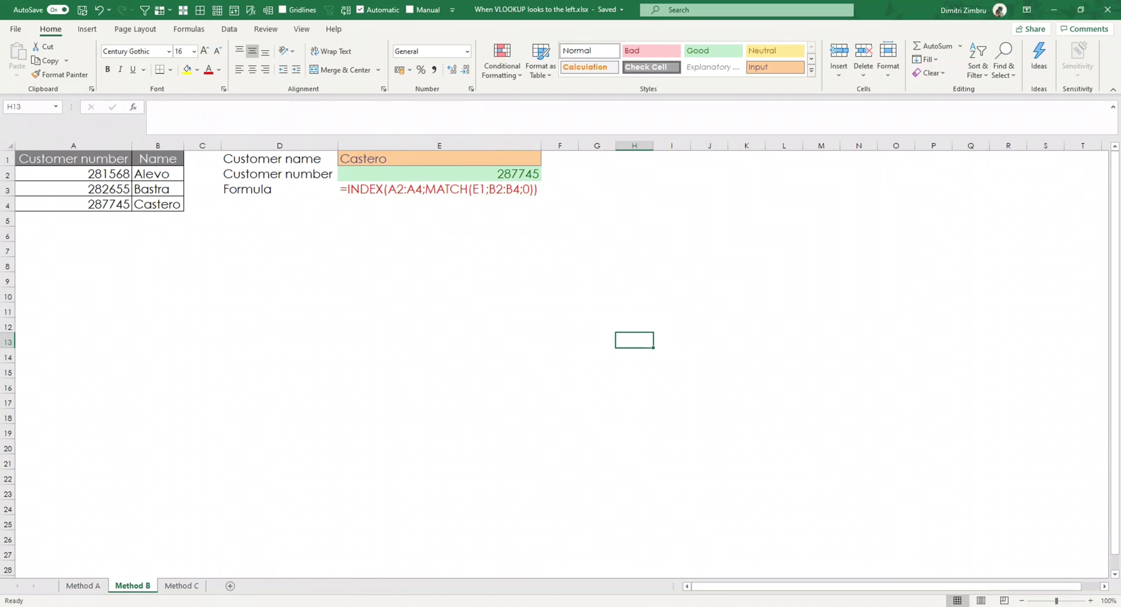
Step: On the Method C sheet, enter the formula =XLOOKUP(E1;B2:B4;A2:A4) in E2 to return the customer number
click(182, 586)
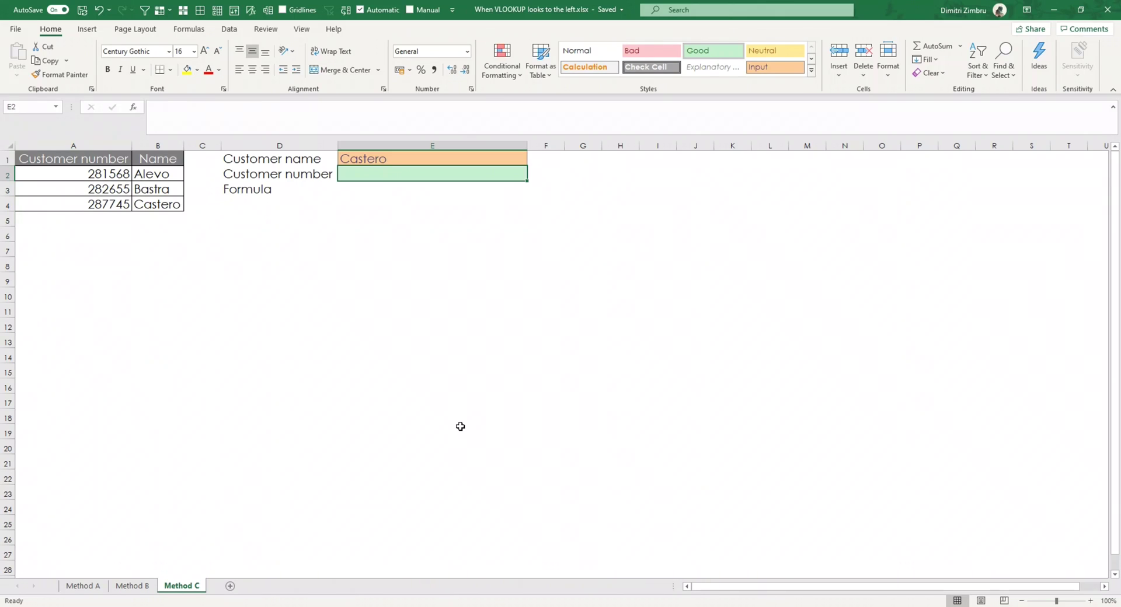
text(=xlook)
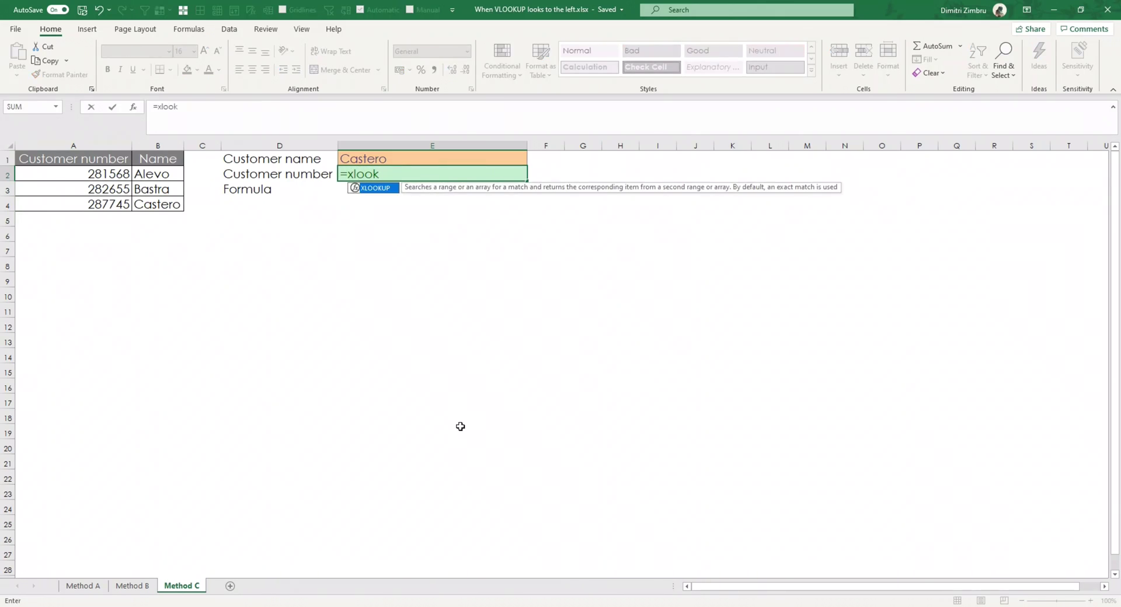
text(up()
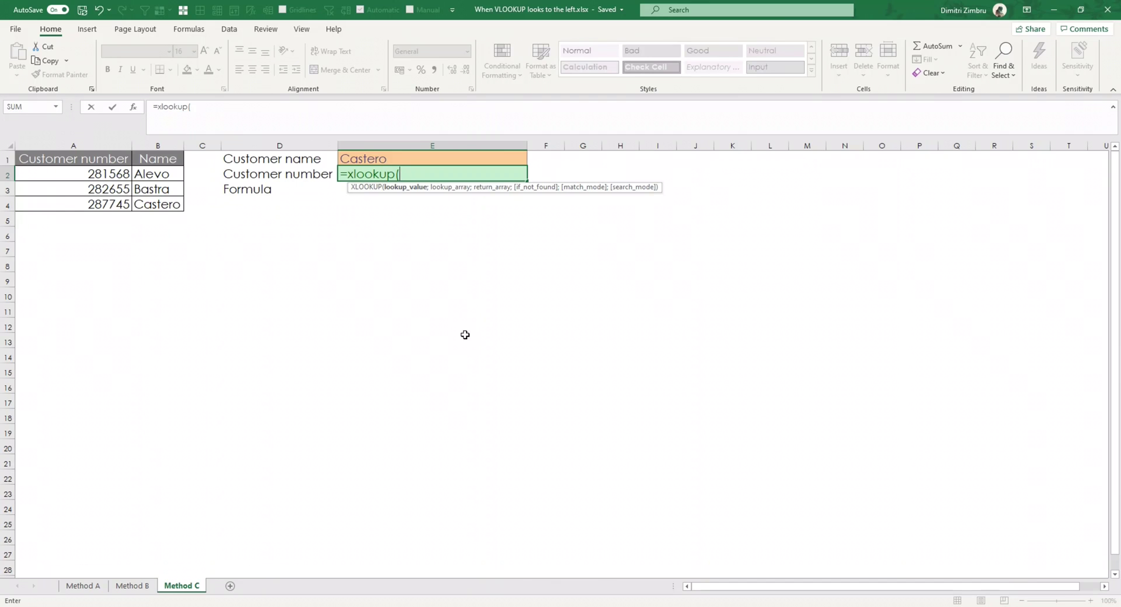
click(391, 156)
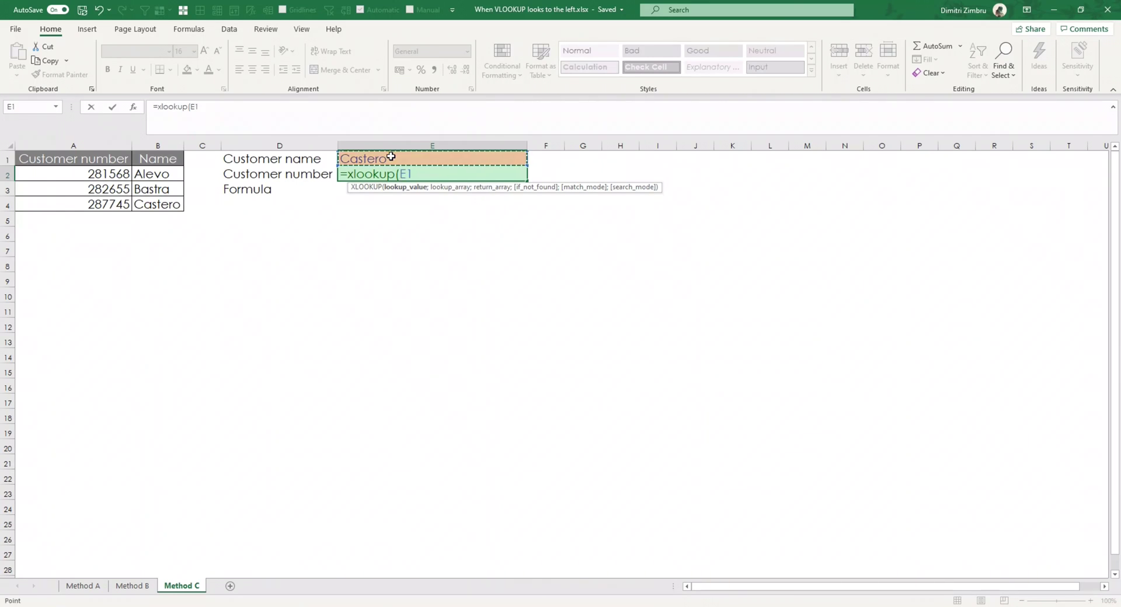
text(;)
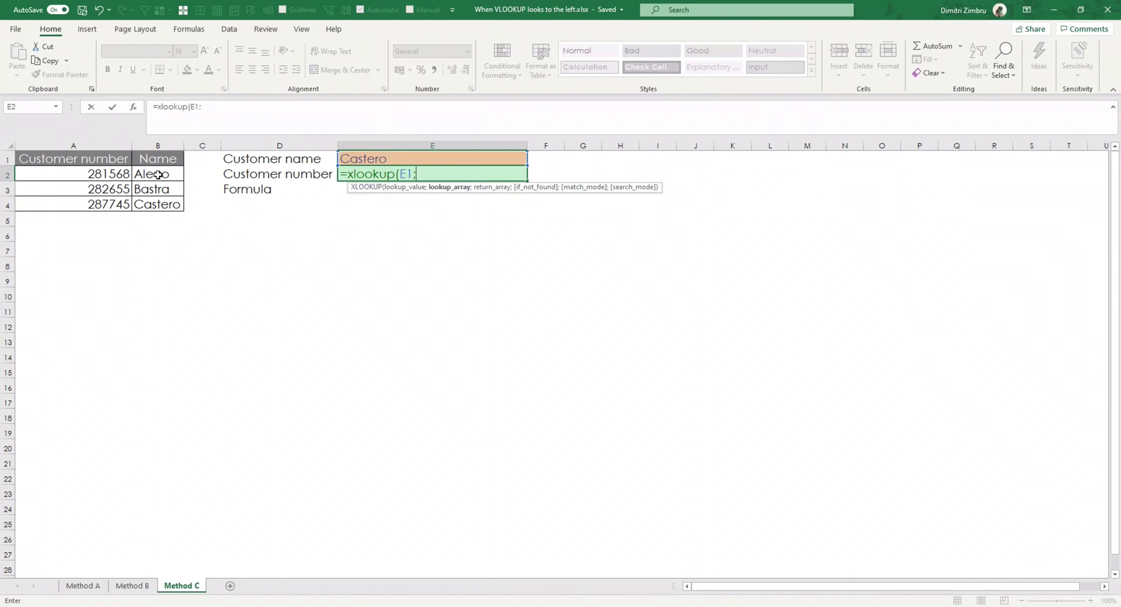
drag(155, 174, 161, 208)
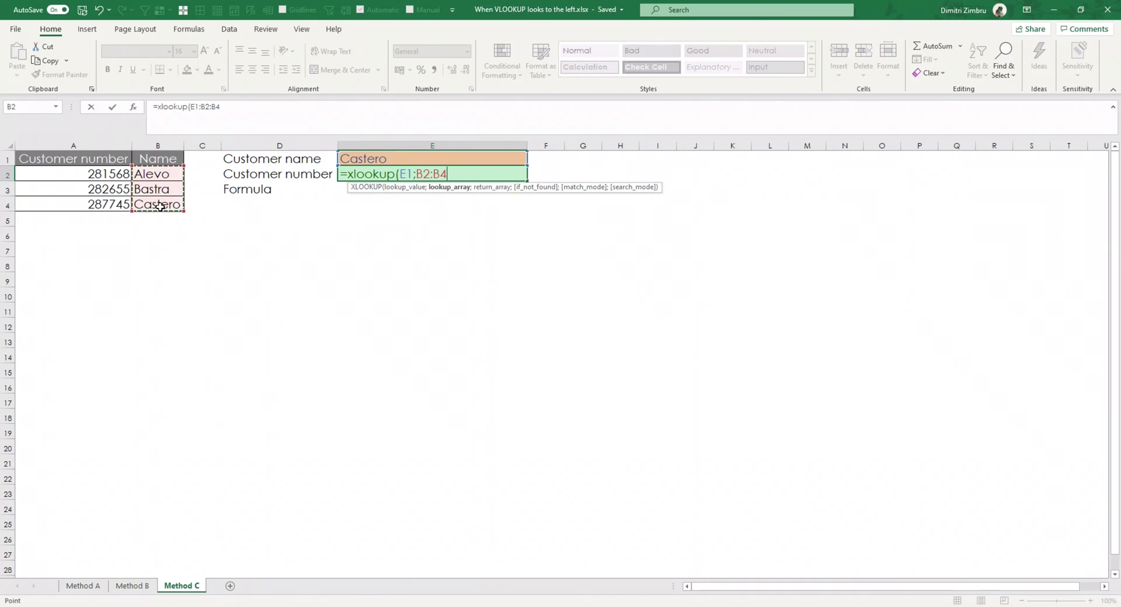
text(;)
drag(79, 174, 79, 204)
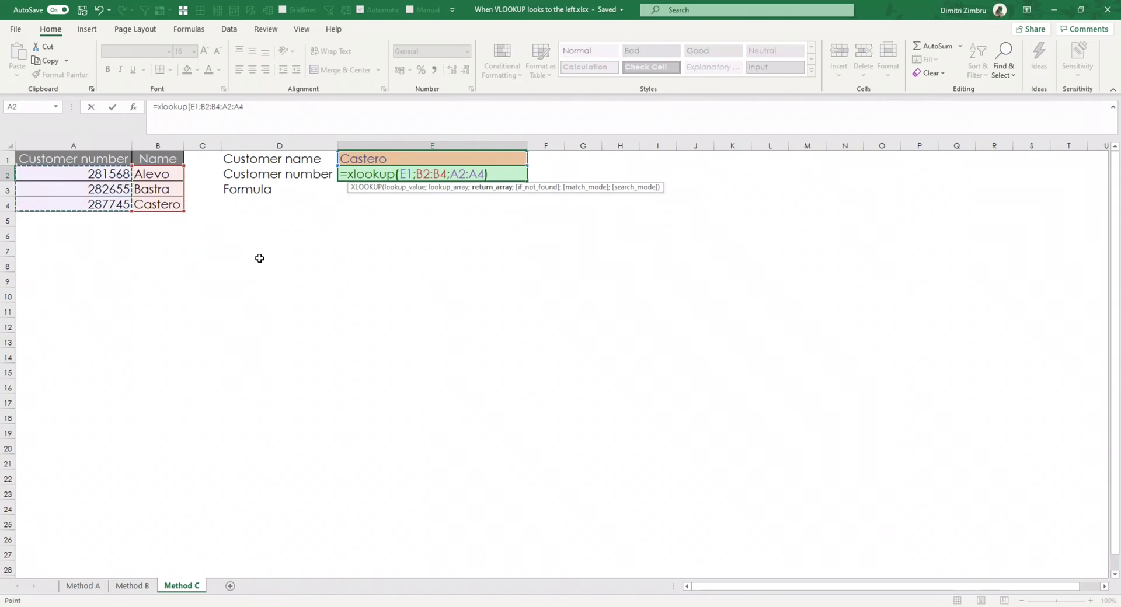
key(Return)
Step: Place the XLOOKUP formula from E2 as plain text in E3 and set its font colour to red
click(471, 170)
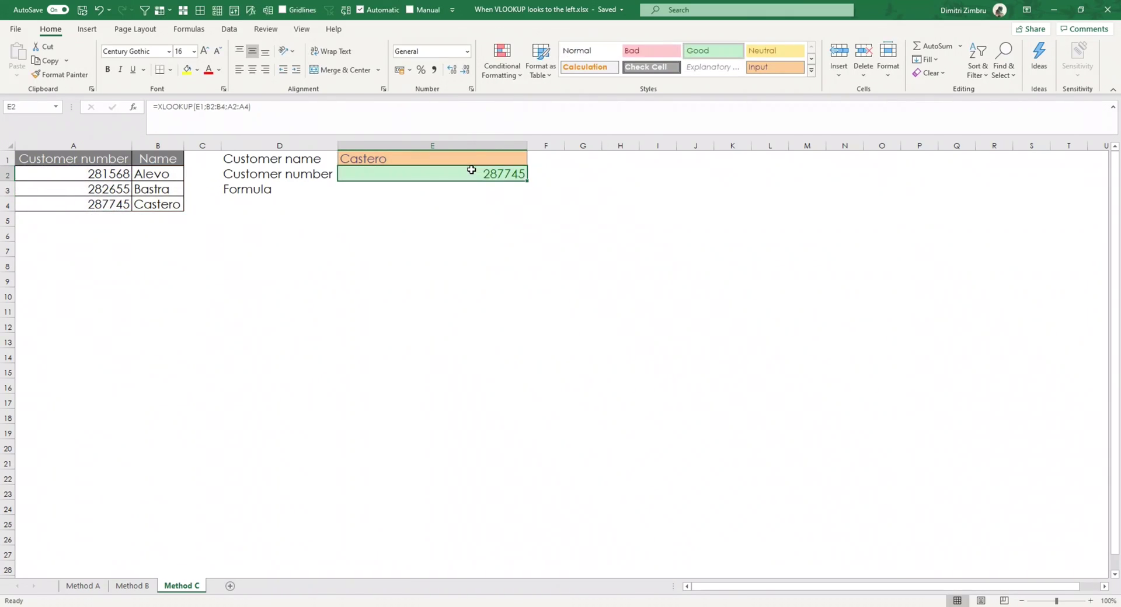
click(476, 183)
key(ctrl+v)
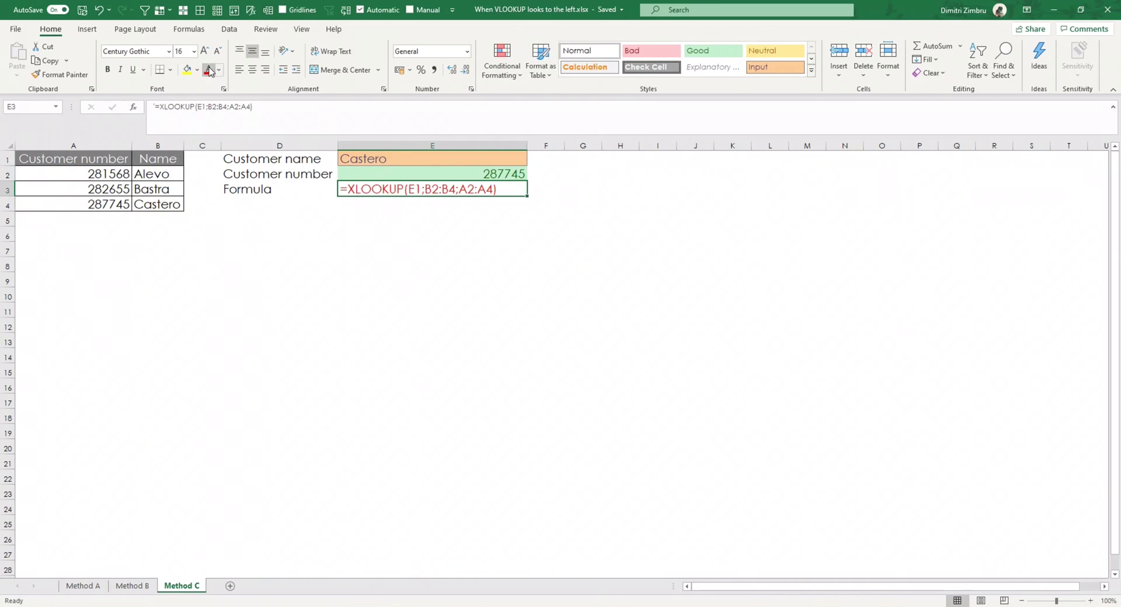
Step: Change the customer name in E1 to the name listed in B2 and check the returned number against A2
click(416, 156)
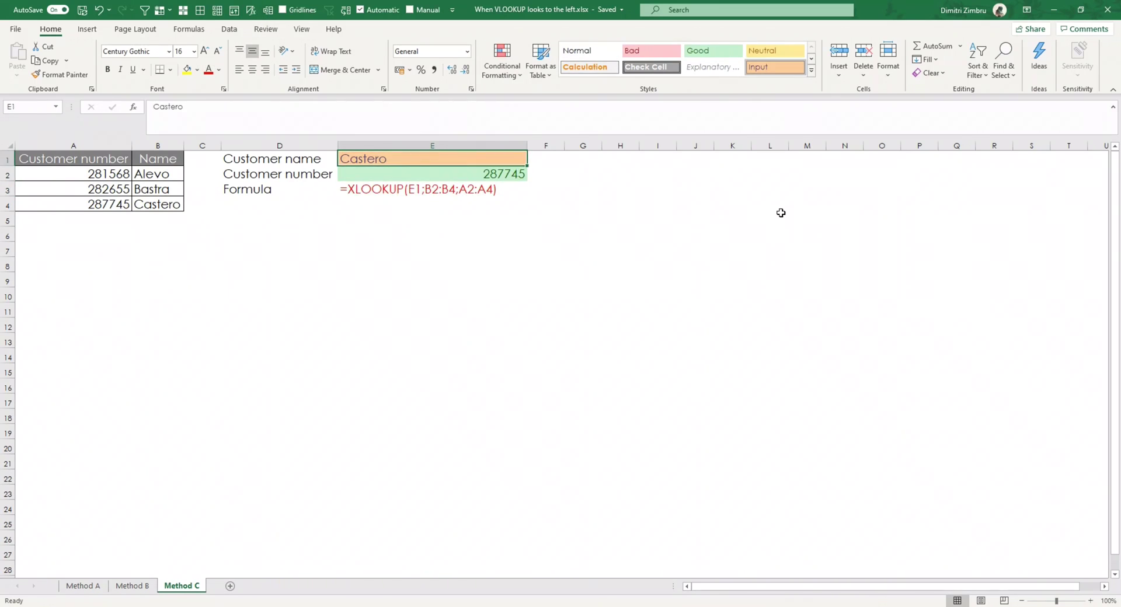
text(Alevo)
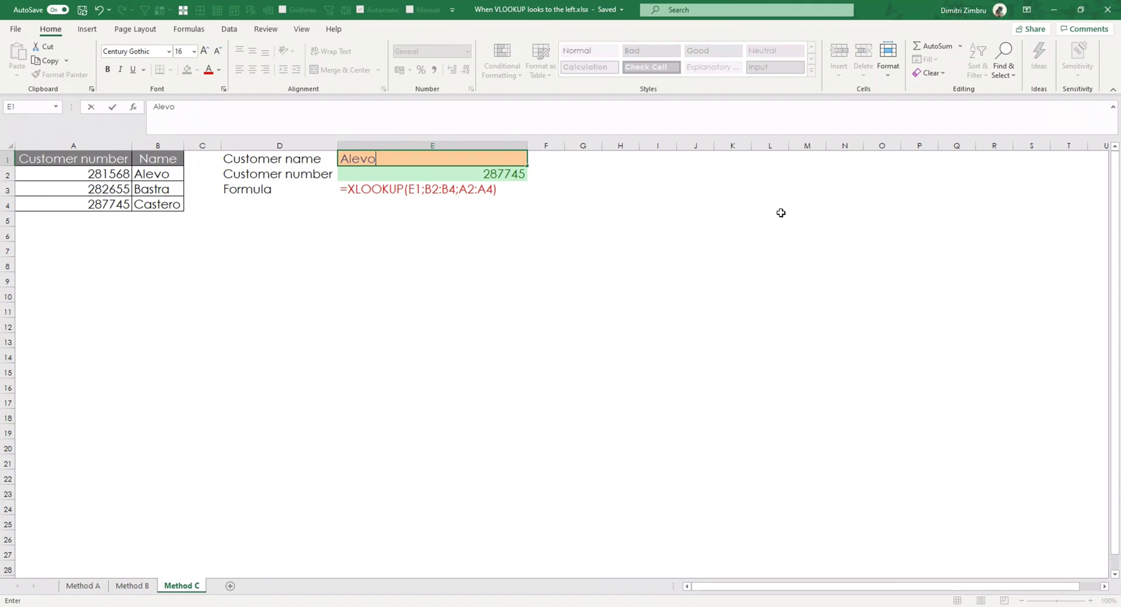
key(Return)
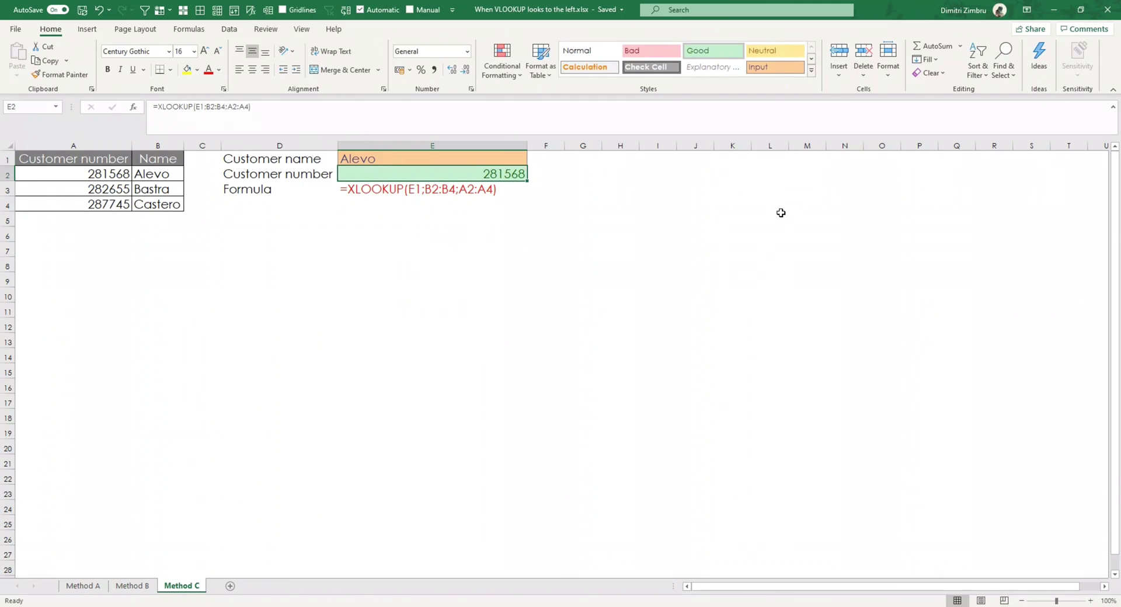
click(110, 172)
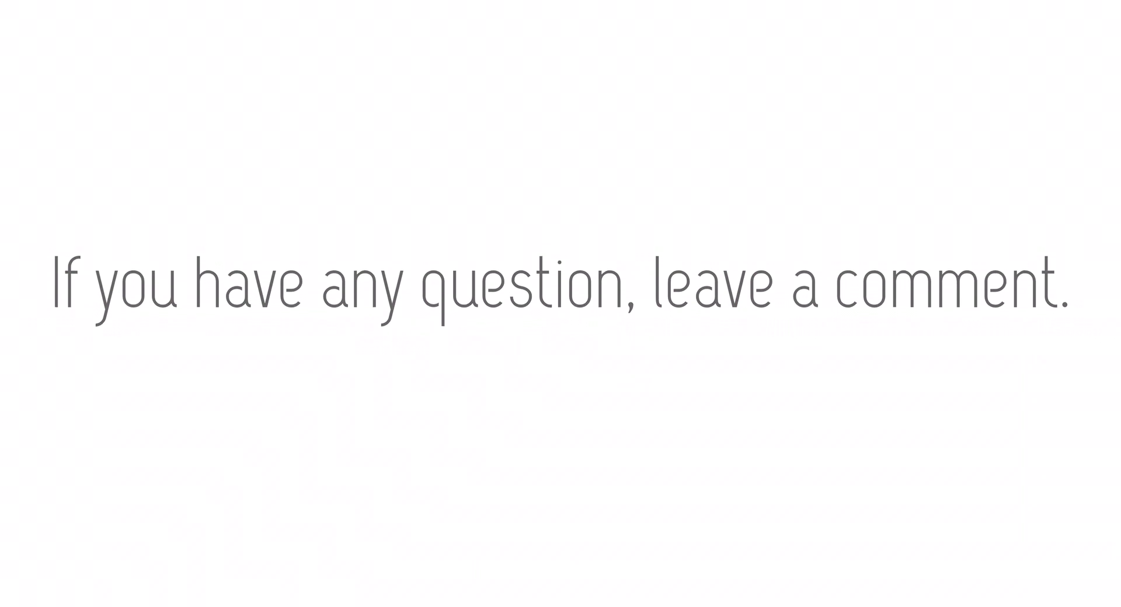